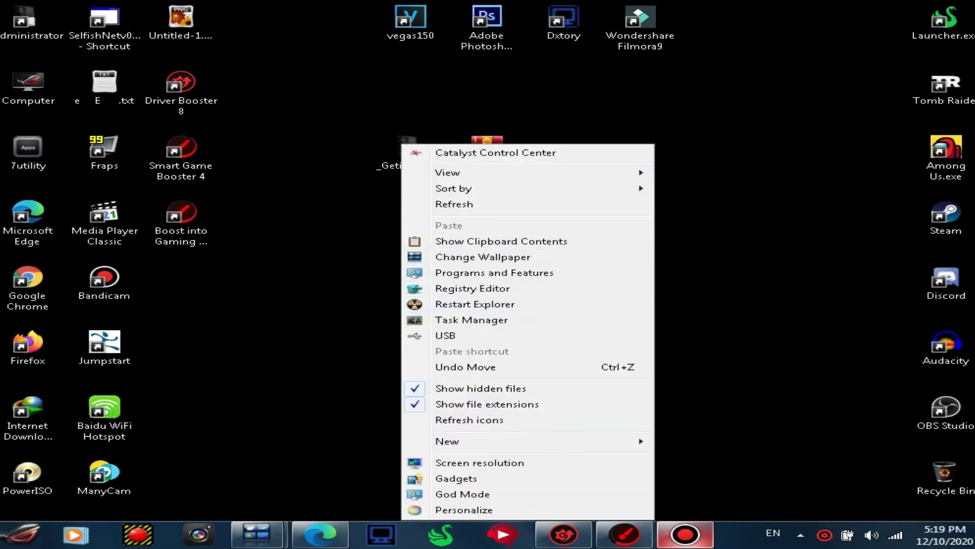
pyautogui.click(464, 214)
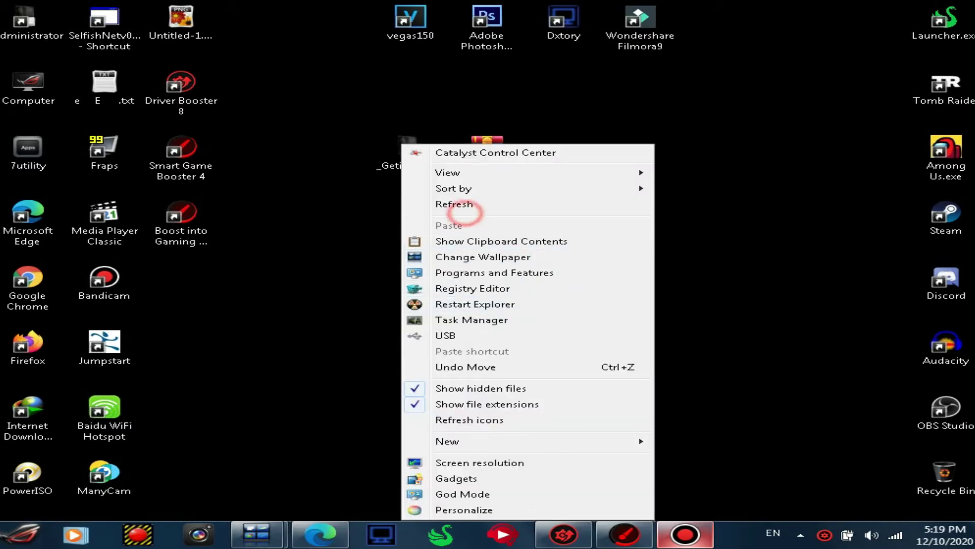
pyautogui.rightClick(411, 145)
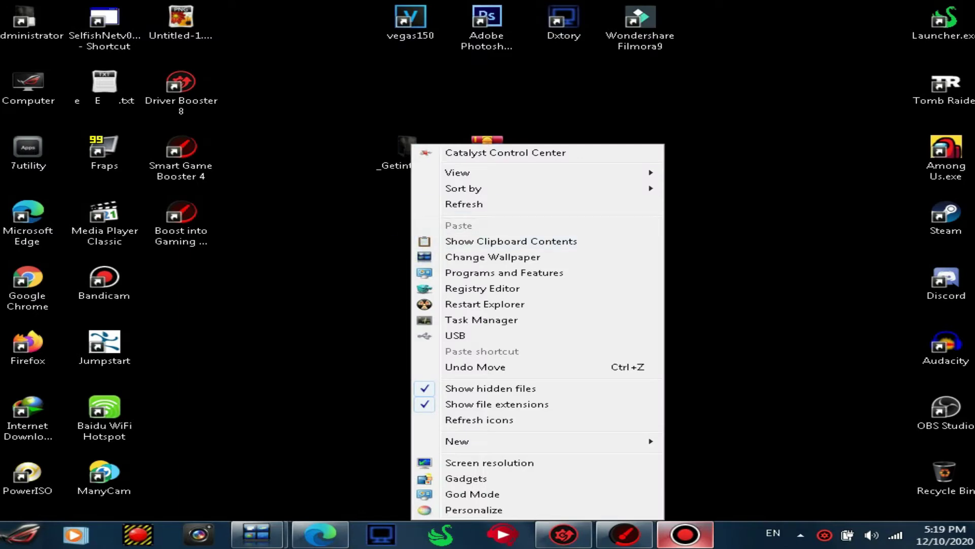
pyautogui.click(468, 203)
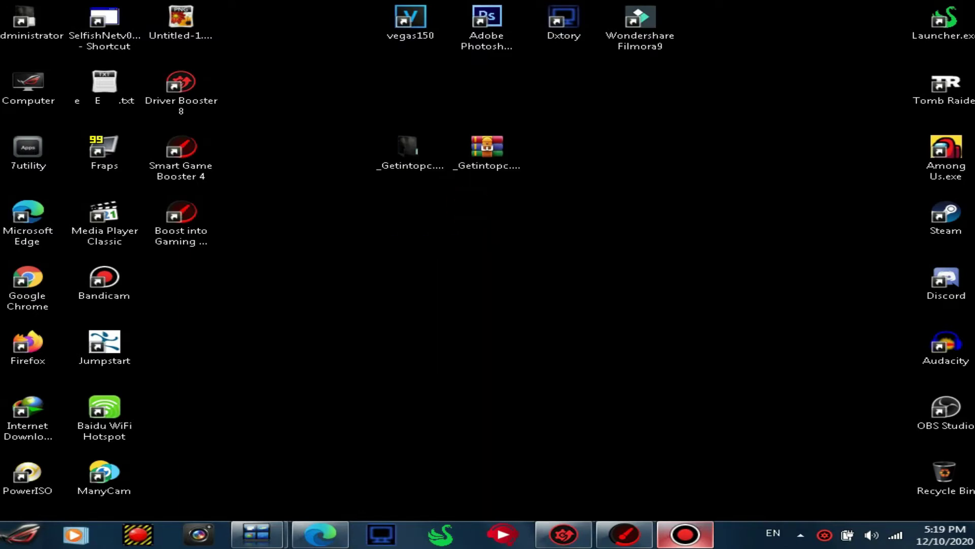
# Examine the IObit Driver Booster Pro Final page on getintopc.com, including its overview, setup details, system requirements and download section
pyautogui.click(320, 533)
pyautogui.scroll(5, 508, 458)
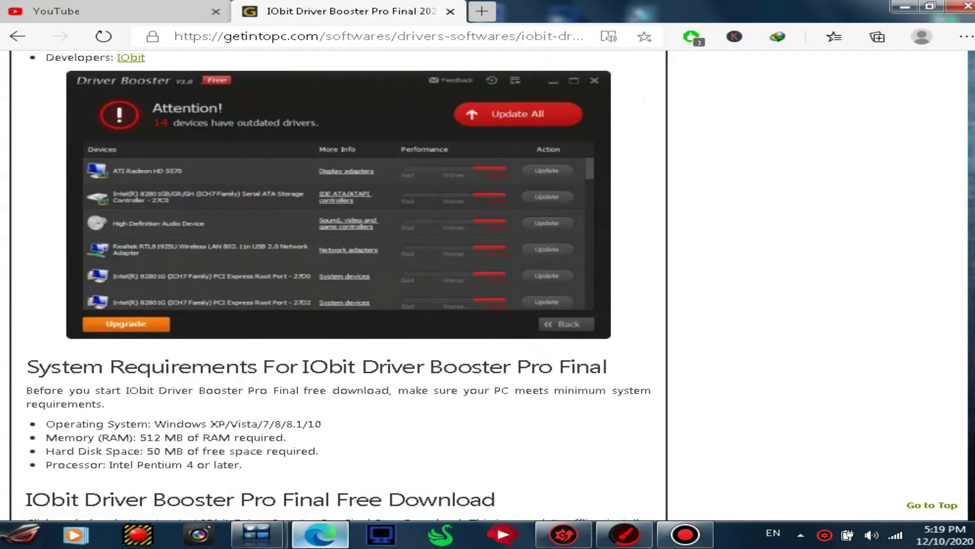
pyautogui.scroll(3, 335, 285)
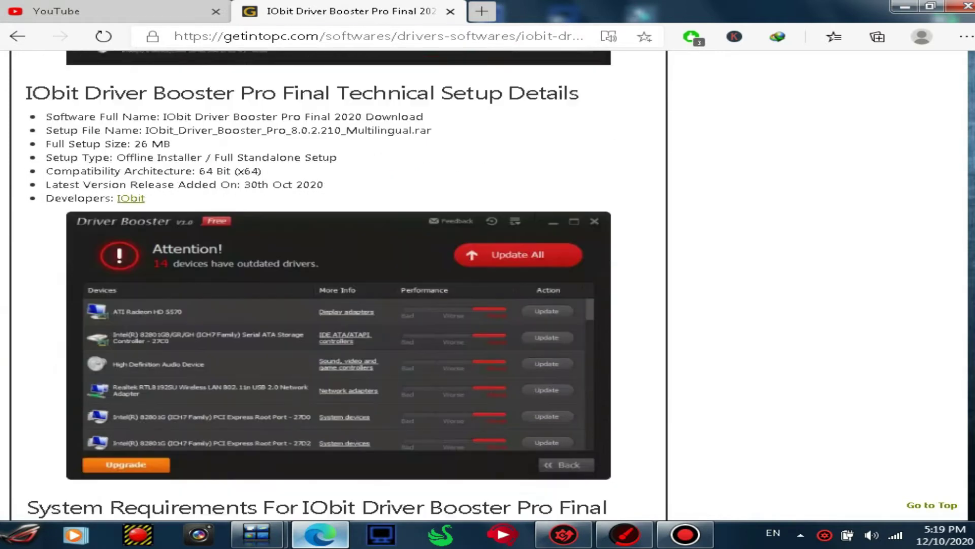
pyautogui.scroll(-3, 325, 259)
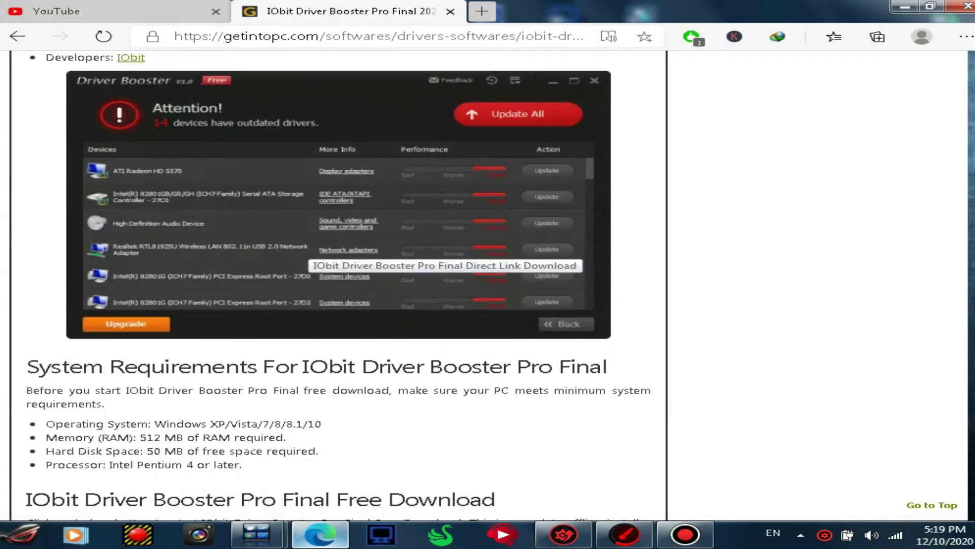
pyautogui.scroll(-6, 325, 259)
pyautogui.scroll(7, 325, 259)
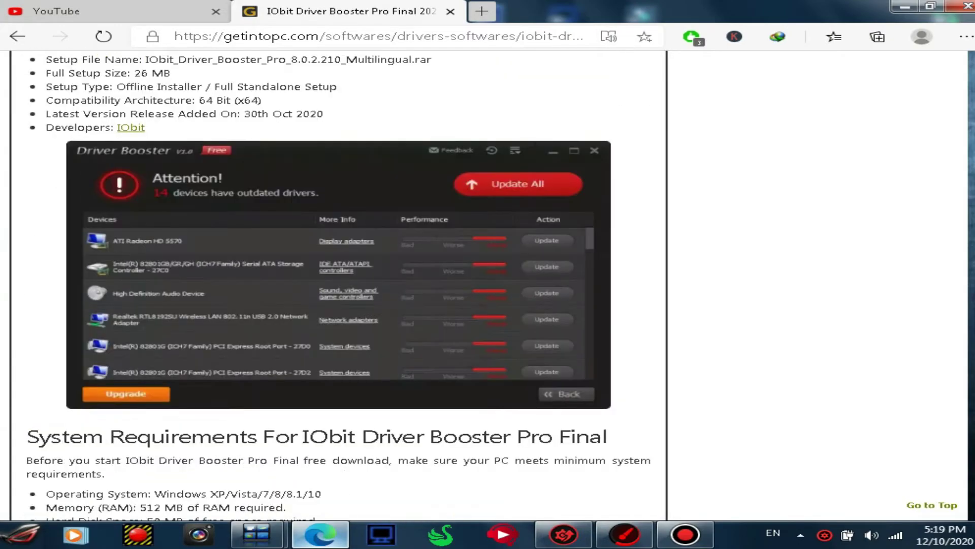
pyautogui.scroll(15, 336, 284)
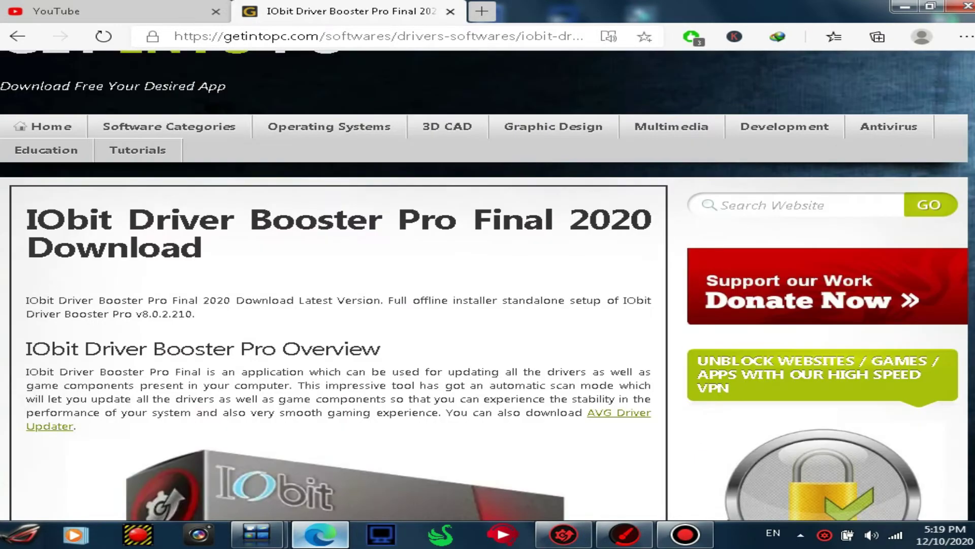
pyautogui.scroll(-10, 335, 285)
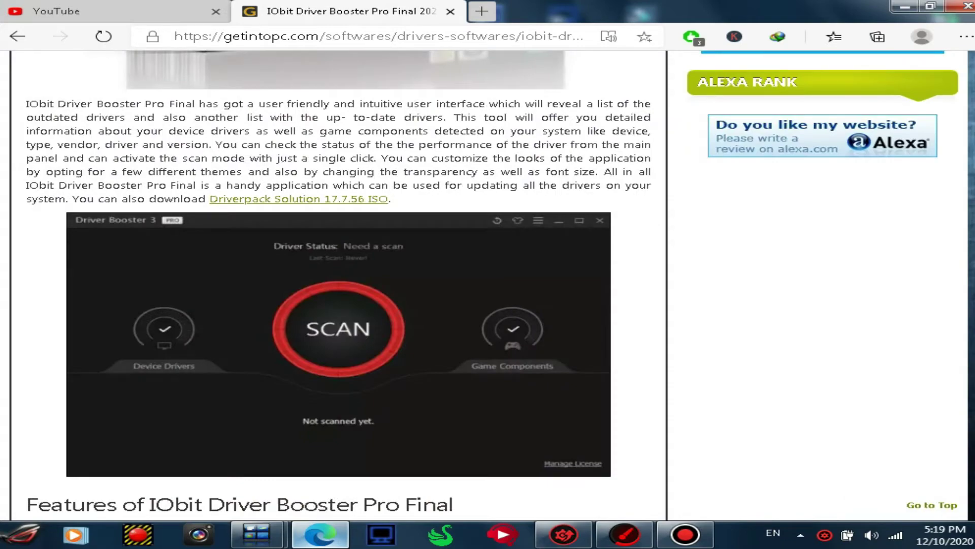
pyautogui.scroll(-10, 335, 285)
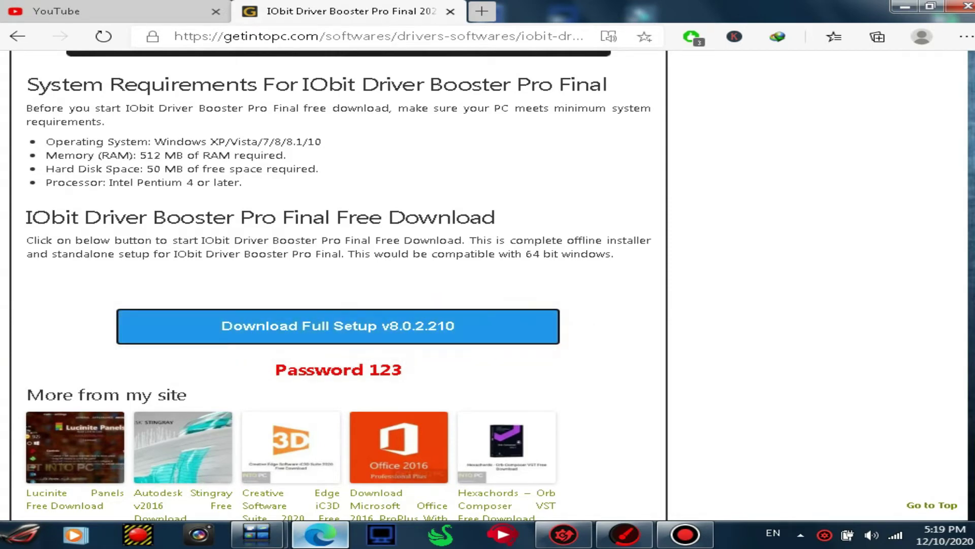
# Open the extracted IObit_Driver_Booster_Pro_8.0.2.210_Multilingual folder from the desktop and select driver_booster_setup.exe
pyautogui.click(896, 8)
pyautogui.moveTo(492, 236); pyautogui.dragTo(616, 196)
pyautogui.rightClick(507, 147)
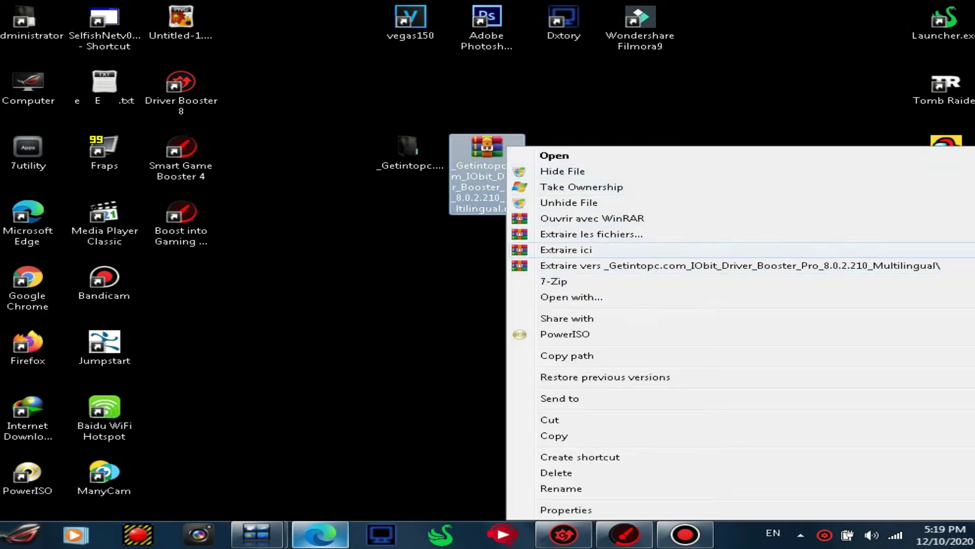
pyautogui.click(609, 265)
pyautogui.doubleClick(420, 193)
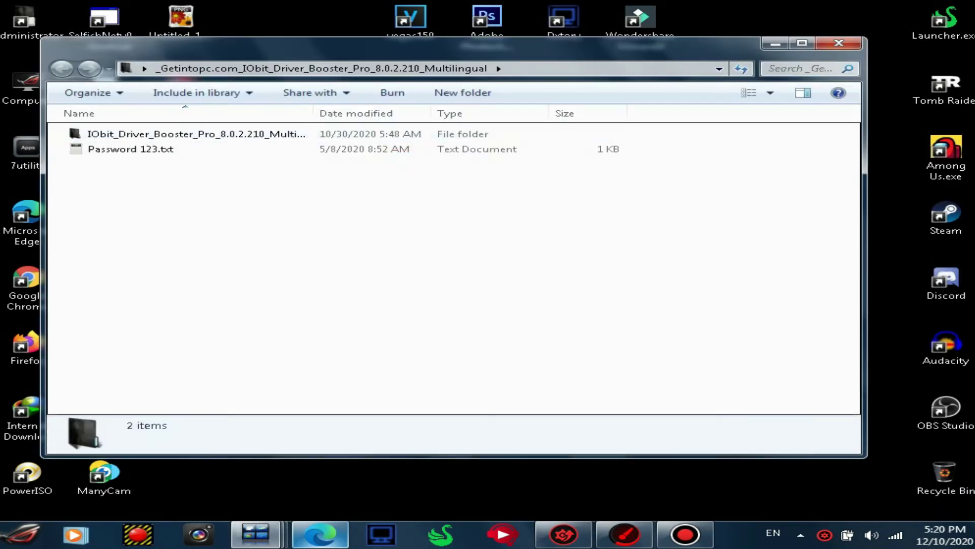
pyautogui.moveTo(219, 51); pyautogui.dragTo(340, 53)
pyautogui.doubleClick(312, 136)
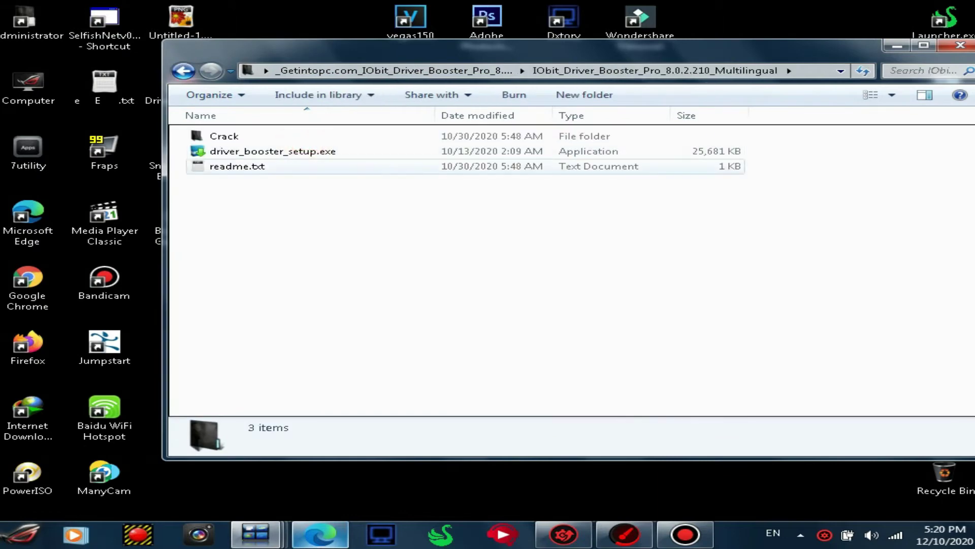
pyautogui.doubleClick(277, 151)
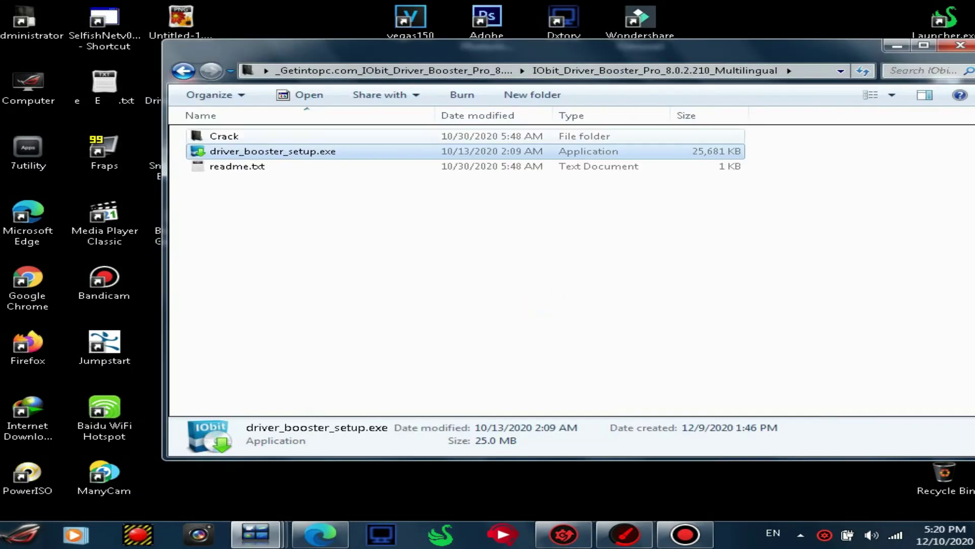
# Copy Loader-IDB.exe from the Crack subfolder and close the folder window
pyautogui.doubleClick(203, 135)
pyautogui.rightClick(252, 137)
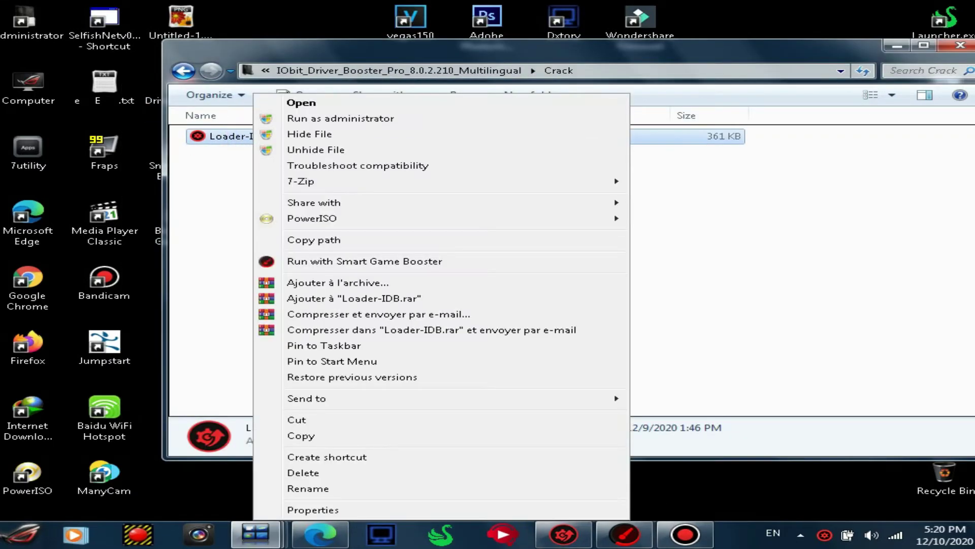
pyautogui.click(302, 435)
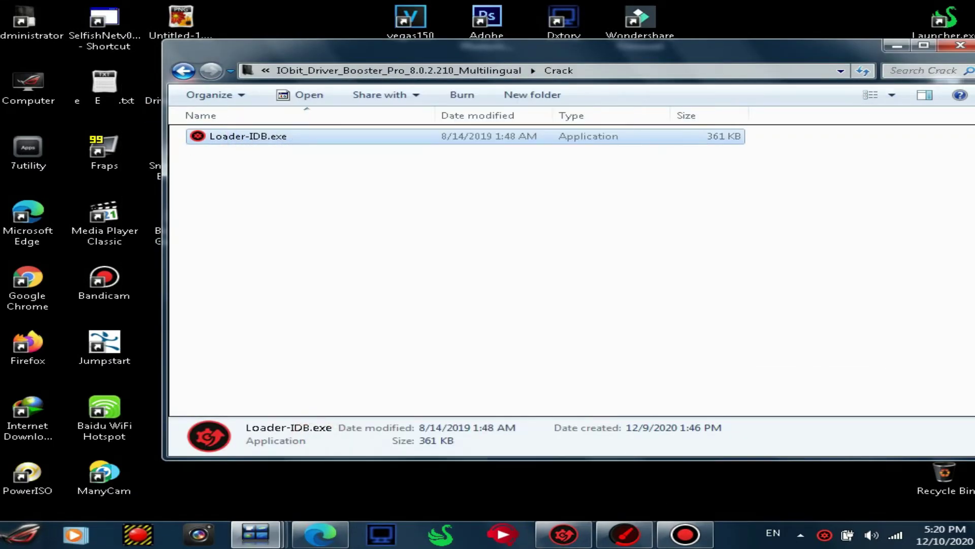
pyautogui.click(961, 46)
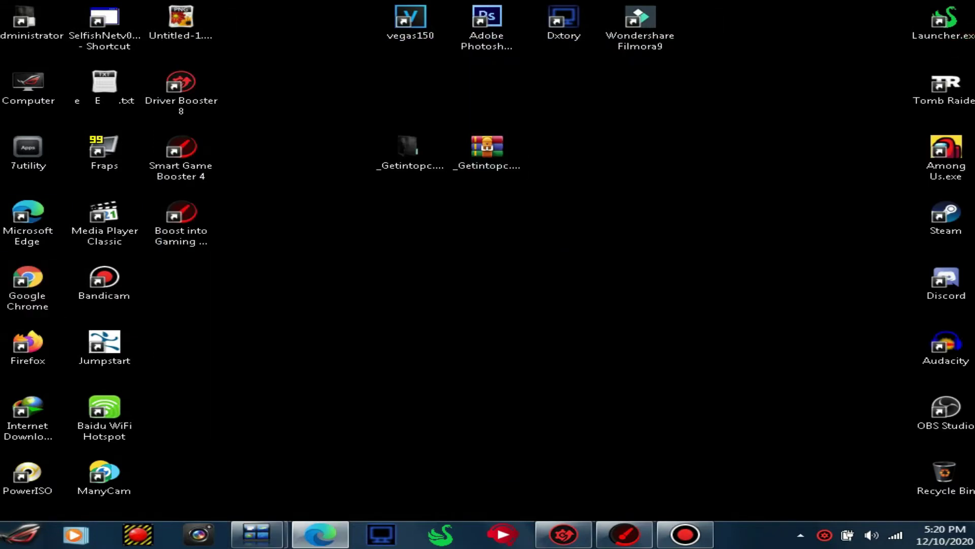
# Open the file location of the Driver Booster 8 desktop shortcut and bring up the paste command in the 8.0.2 folder
pyautogui.click(206, 74)
pyautogui.rightClick(207, 72)
pyautogui.click(229, 111)
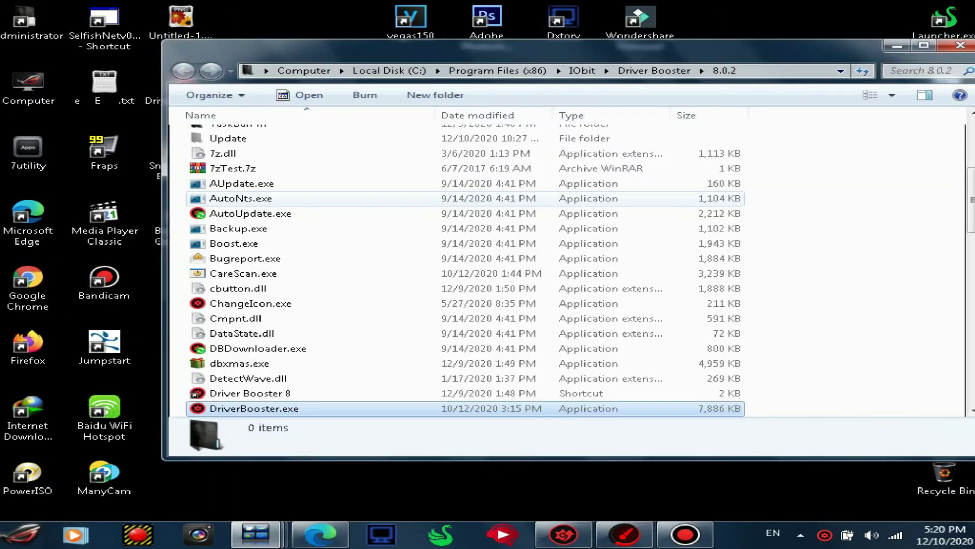
pyautogui.rightClick(823, 178)
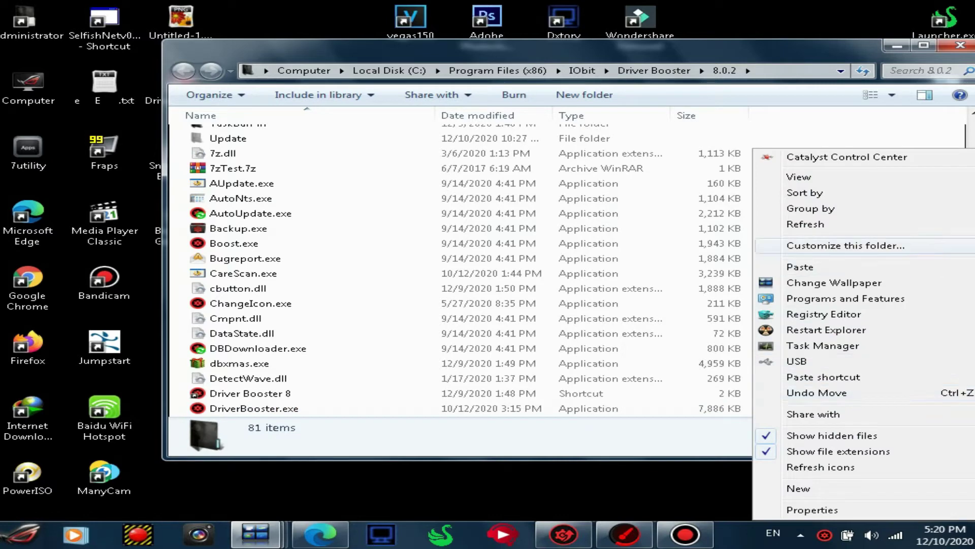
# Launch Driver Booster 8, open its Boost page, and switch to Smart Game Booster
pyautogui.doubleClick(180, 92)
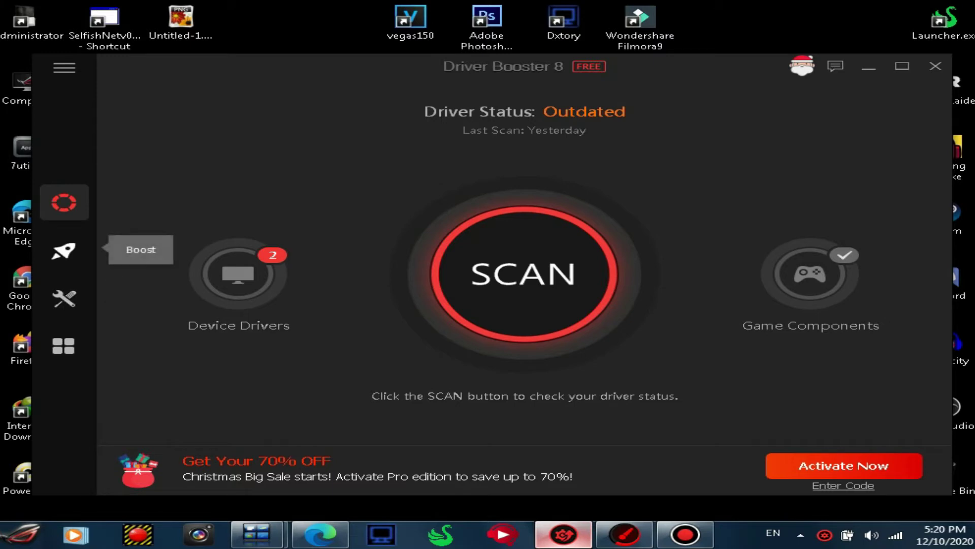
pyautogui.click(64, 250)
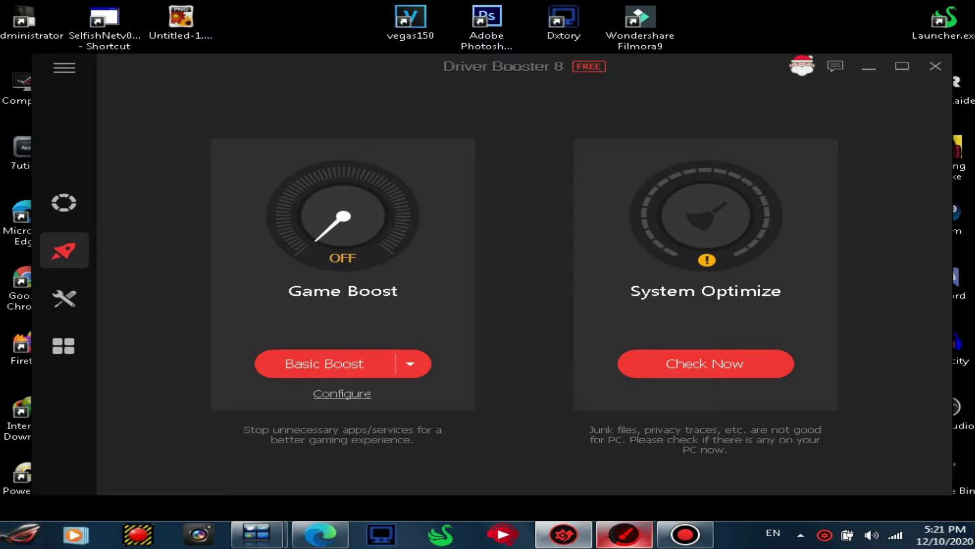
pyautogui.click(624, 535)
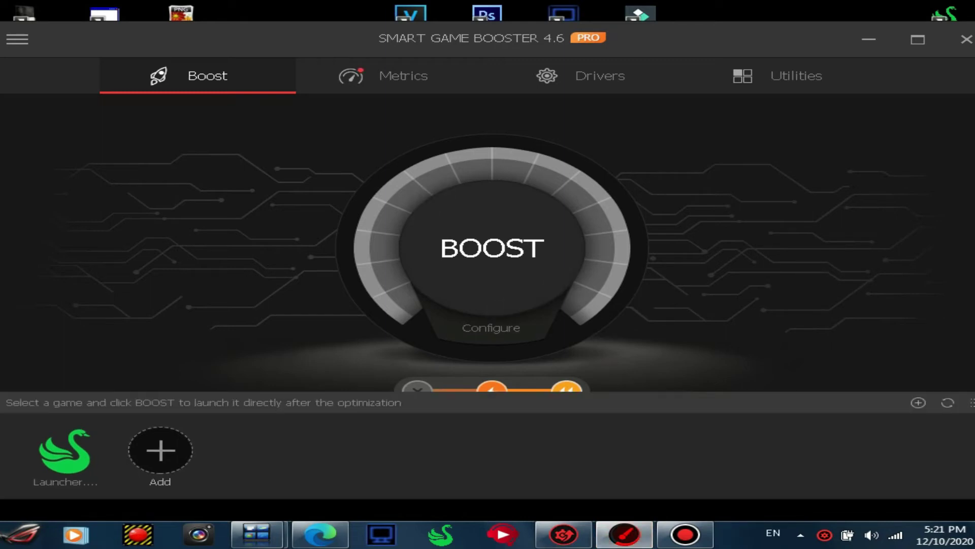
# Try to add the desktop shortcut Launcher.exe as a local game in Smart Game Booster
pyautogui.click(160, 450)
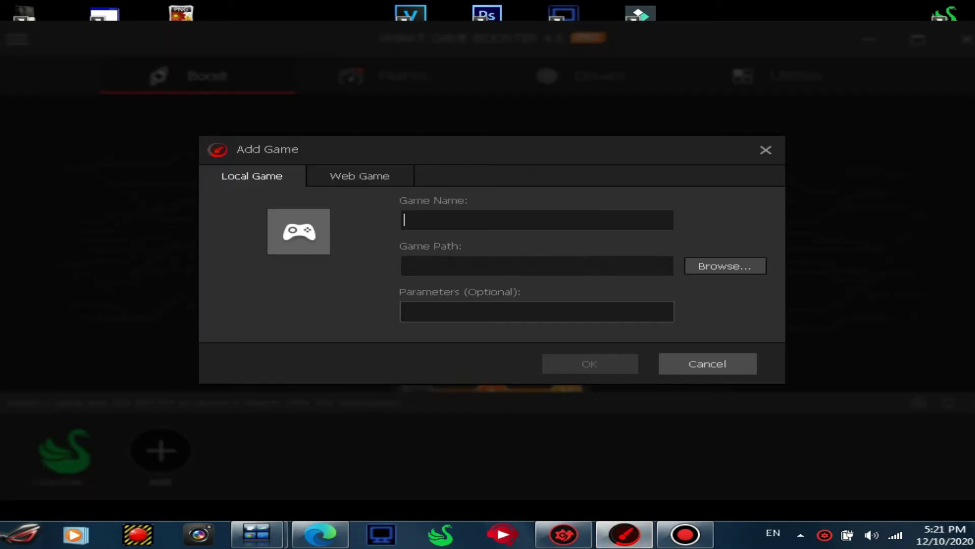
pyautogui.click(717, 265)
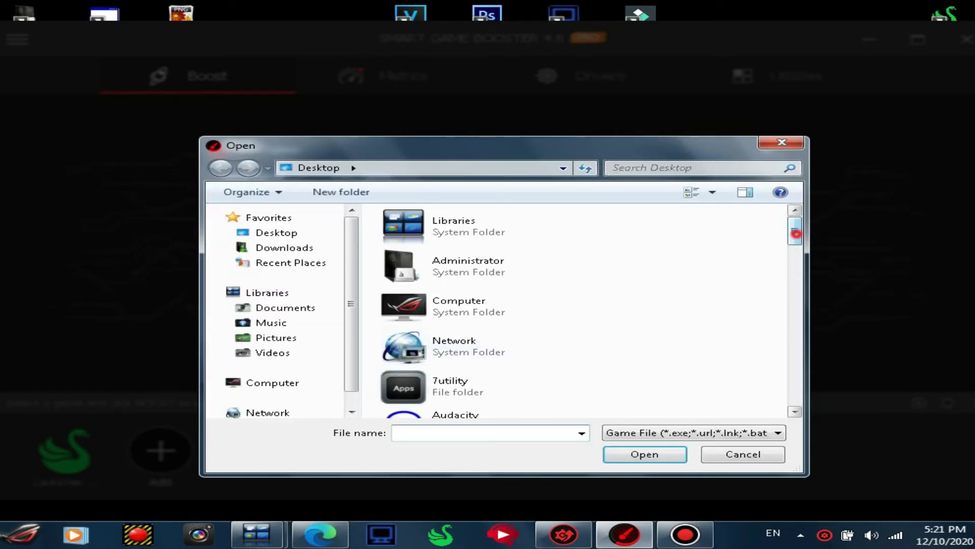
pyautogui.scroll(-10, 598, 311)
pyautogui.scroll(-12, 592, 260)
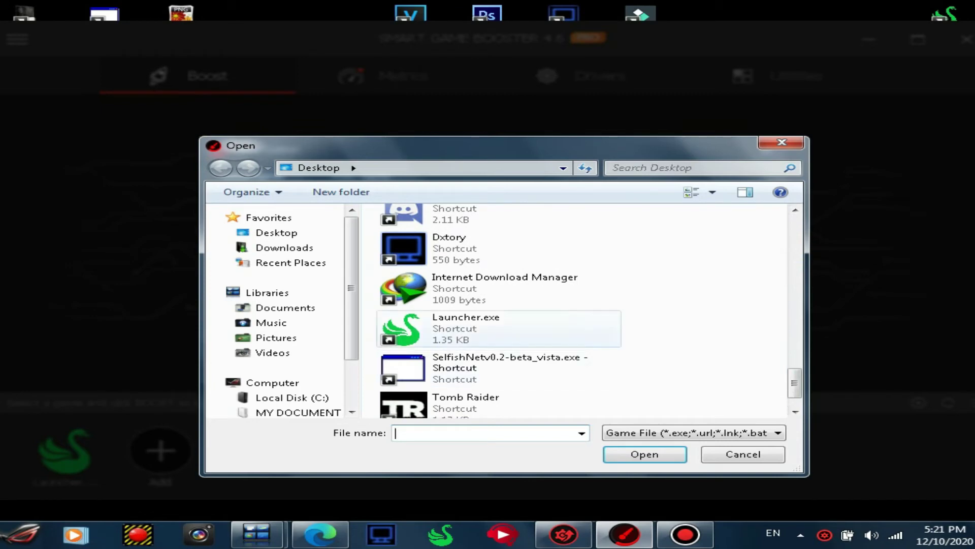
pyautogui.doubleClick(454, 329)
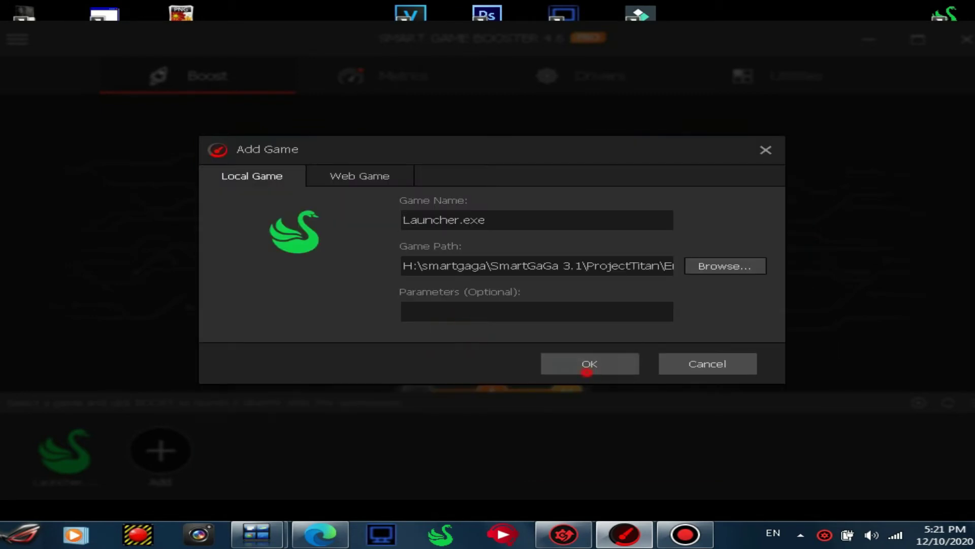
pyautogui.click(587, 365)
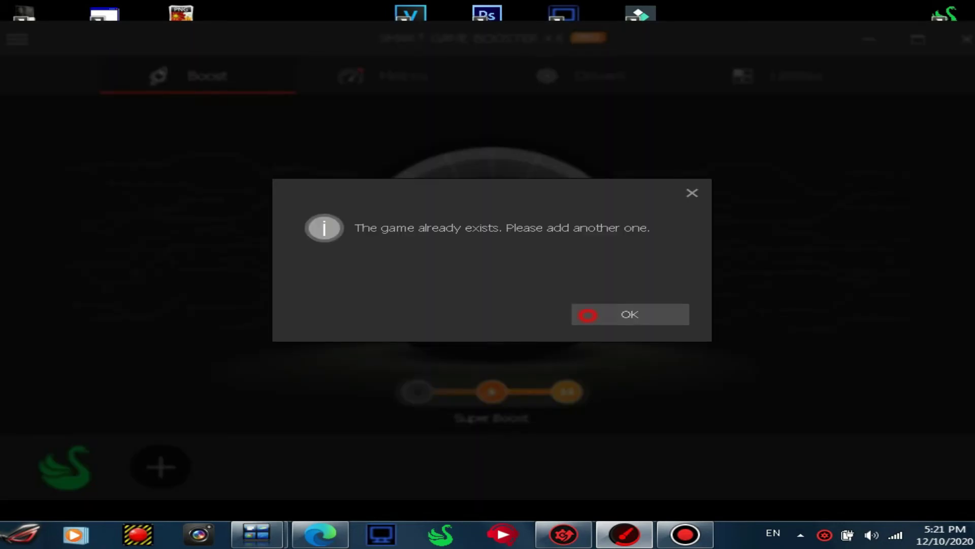
pyautogui.click(690, 193)
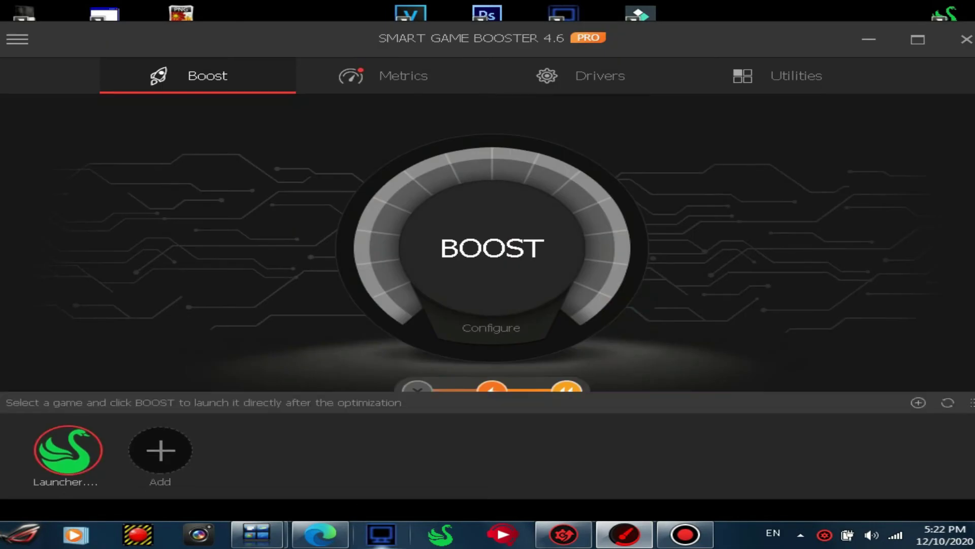
# Boost the system with the Launcher.exe game selected so the SmartGaGa emulator starts directly
pyautogui.click(67, 449)
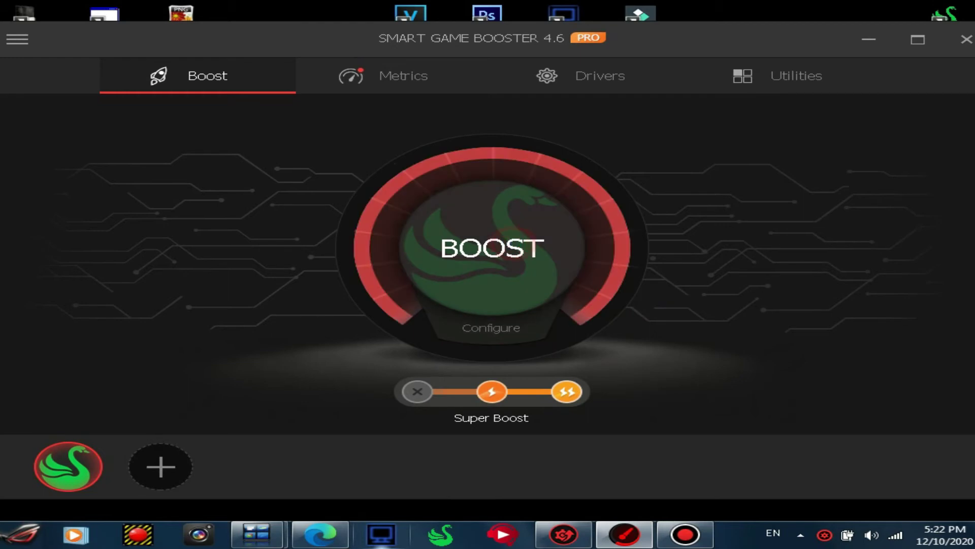
pyautogui.click(534, 246)
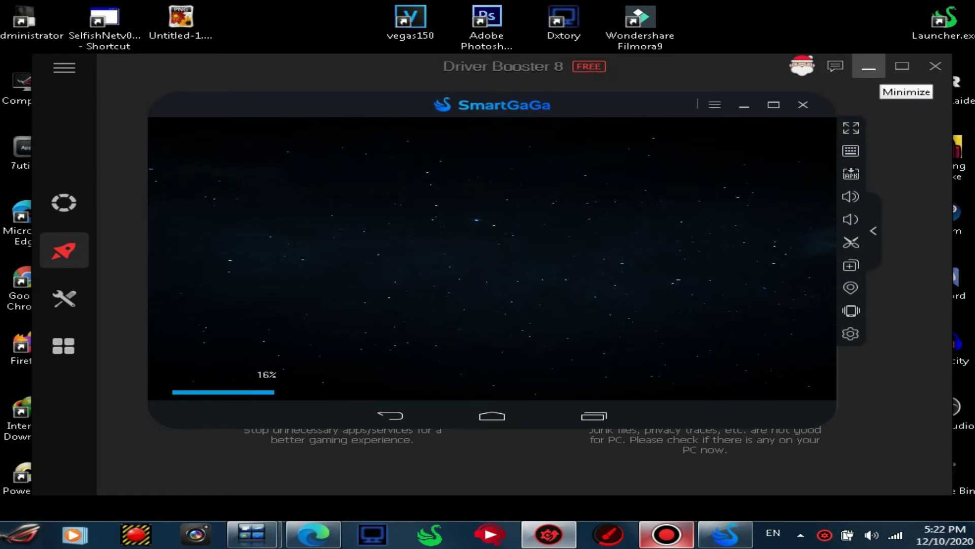
# Close the Driver Booster 8 window and reveal the hidden notification-area icons
pyautogui.click(879, 71)
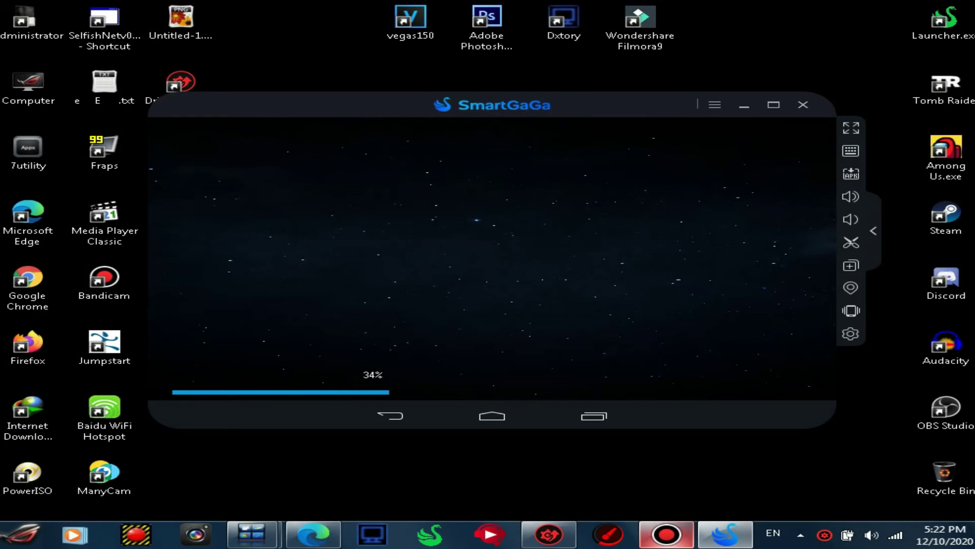
pyautogui.click(824, 534)
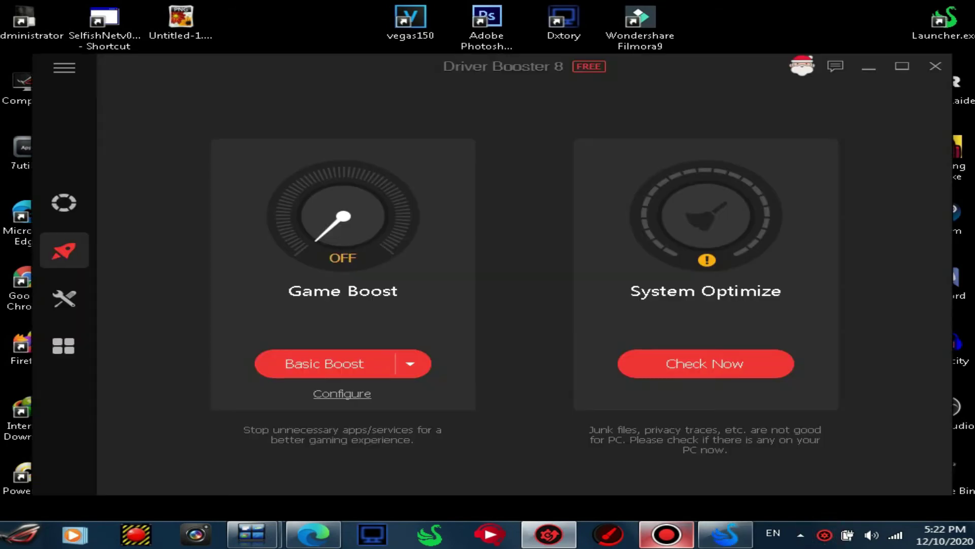
pyautogui.click(922, 65)
pyautogui.click(824, 535)
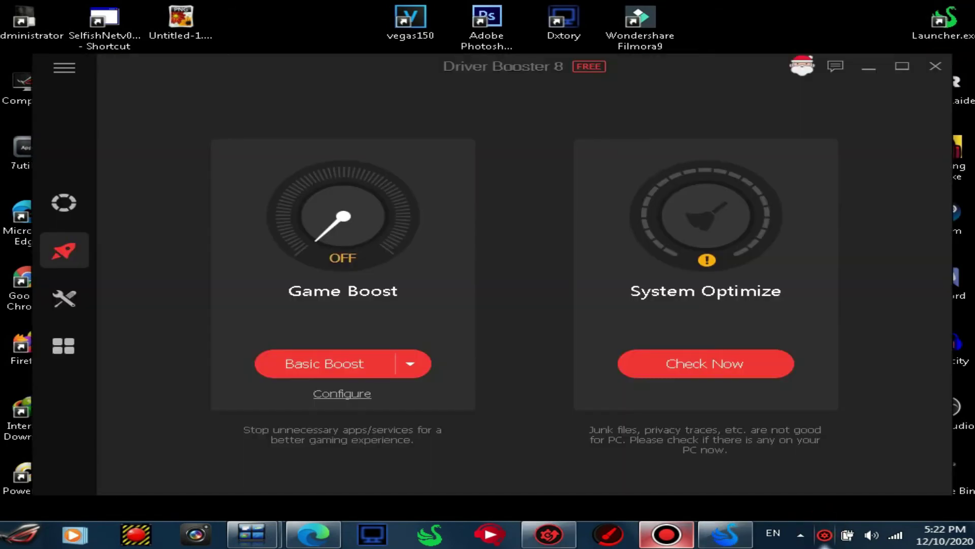
pyautogui.click(935, 66)
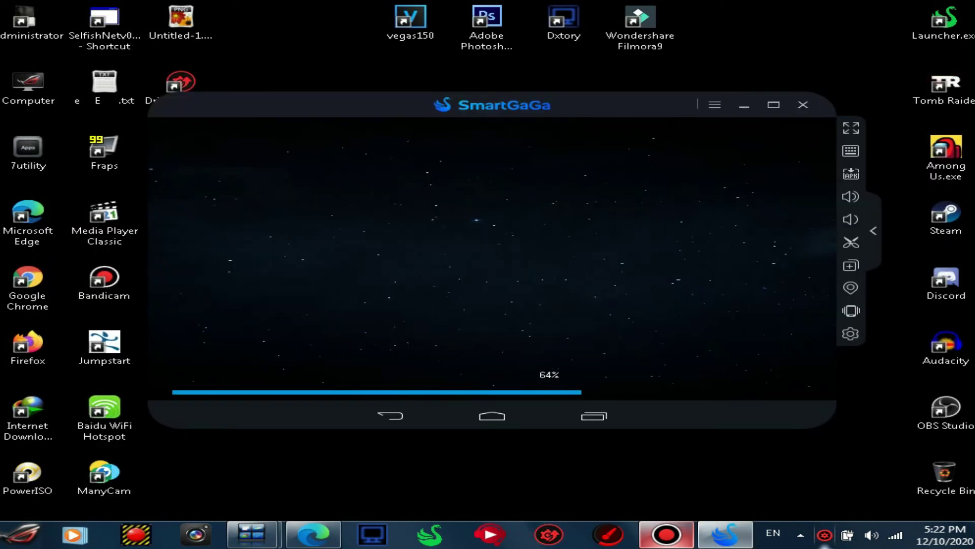
pyautogui.click(801, 534)
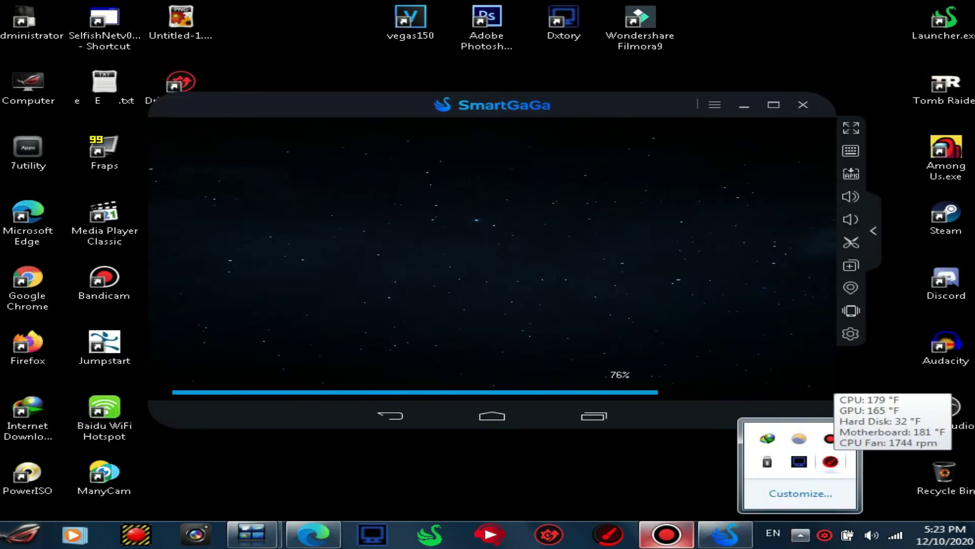
# Bring up the Smart Game Booster window and review its full list of stopped processes, stopped services and other optimisations
pyautogui.click(831, 461)
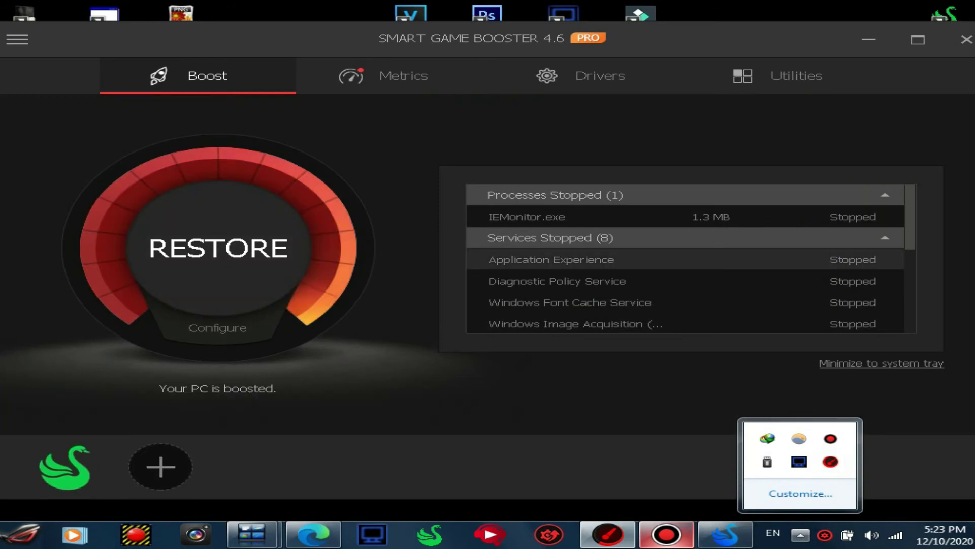
pyautogui.scroll(-3, 912, 211)
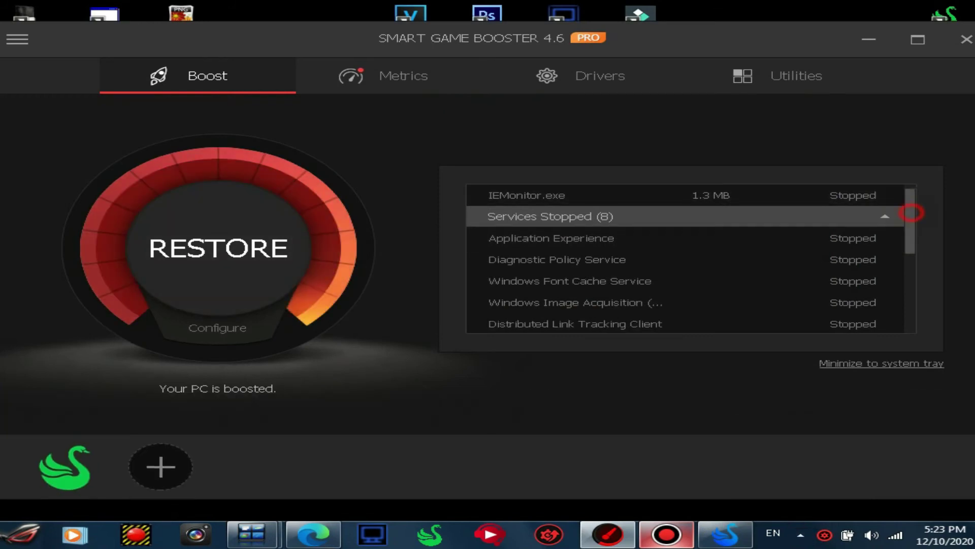
pyautogui.scroll(-6, 690, 259)
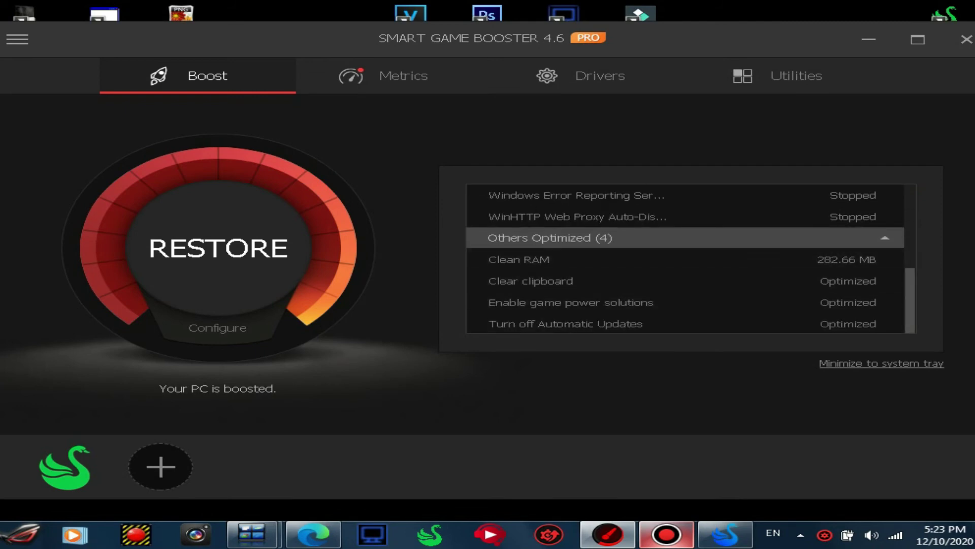
pyautogui.scroll(9, 912, 282)
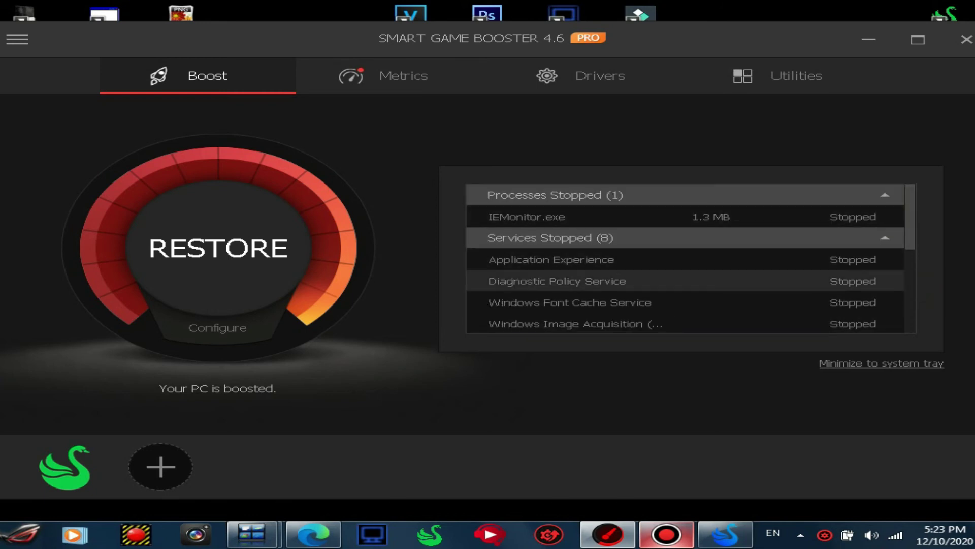
# Minimise Smart Game Booster and show the list of installed apps in the SmartGaGa emulator
pyautogui.click(869, 39)
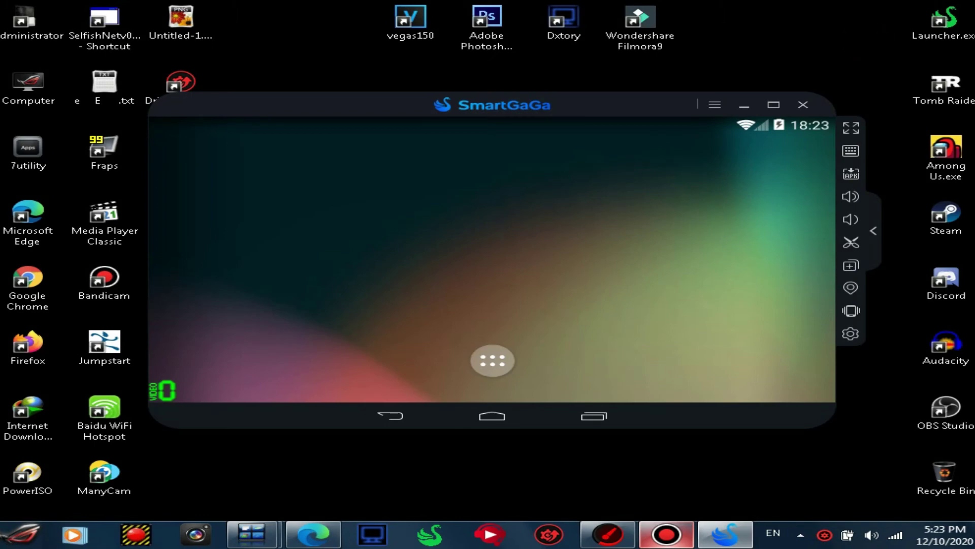
pyautogui.click(494, 361)
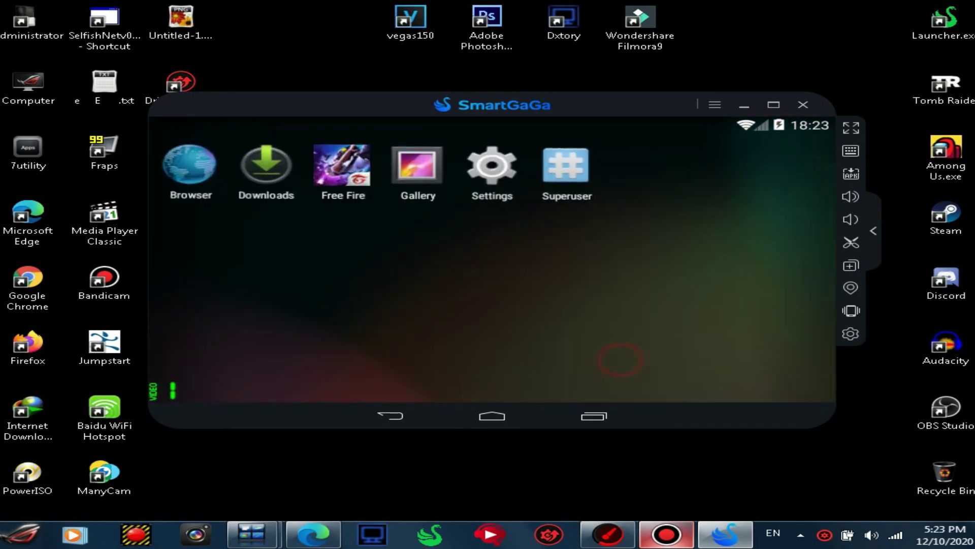
# Exit the SmartGaGa emulator, confirming the exit, and close the Smart Game Booster window
pyautogui.click(803, 105)
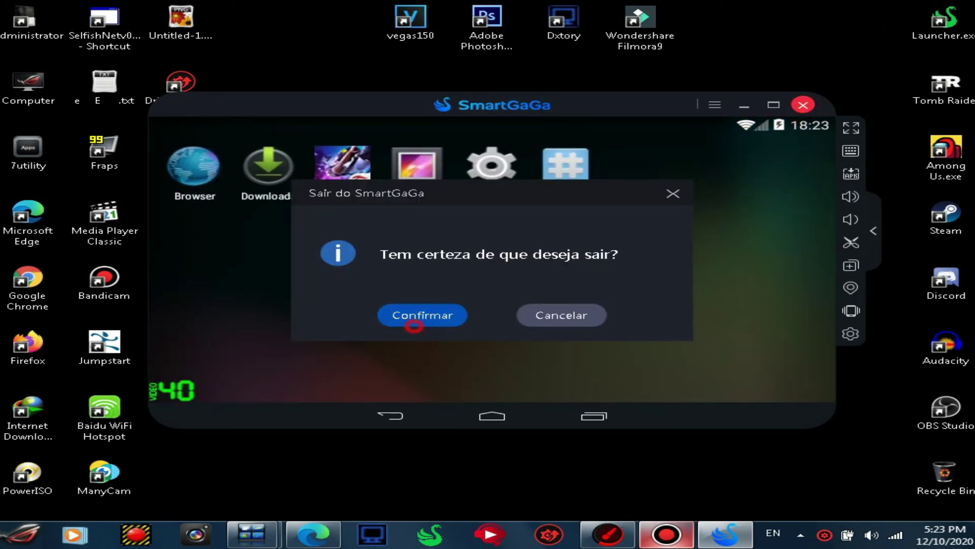
pyautogui.click(422, 318)
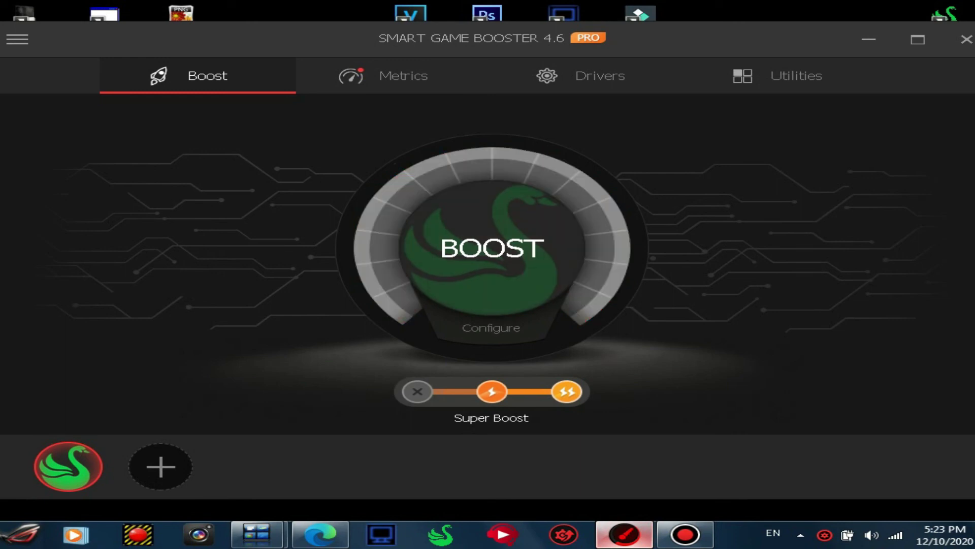
pyautogui.click(967, 39)
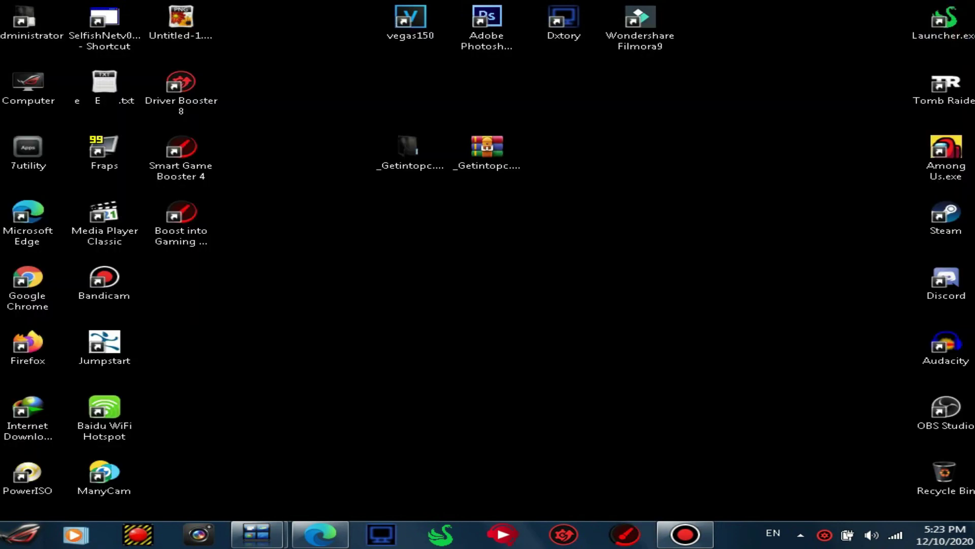